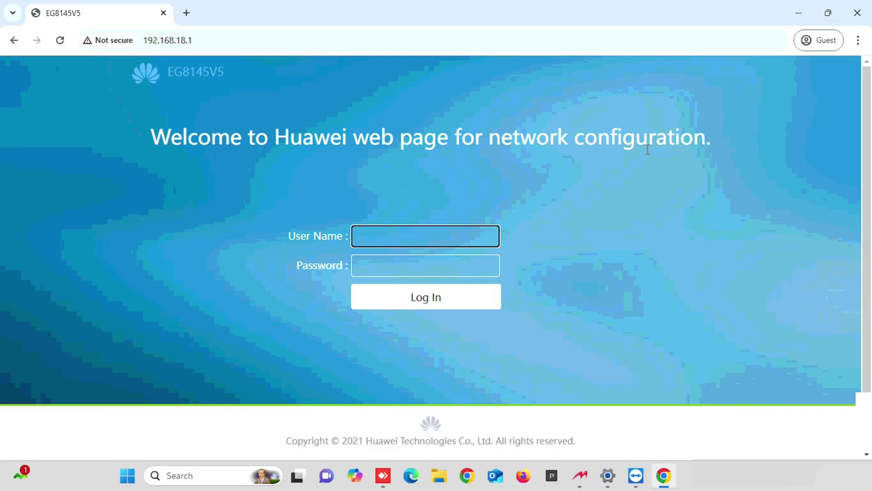
Log in to the router web page with the account user name and password
{"action": "left_click", "coordinate": [644, 226]}
{"action": "left_click", "coordinate": [372, 240]}
{"action": "type", "text": "Epuser"}
{"action": "key", "text": "Tab"}
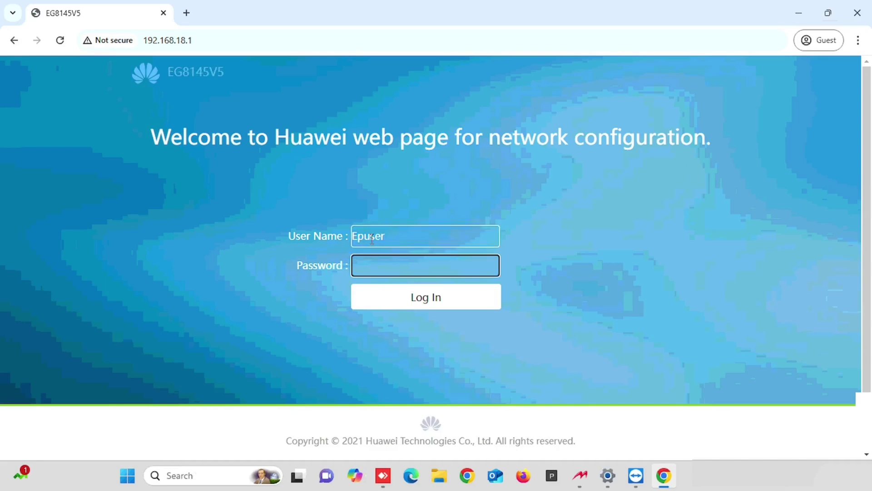
{"action": "type", "text": "us"}
{"action": "key", "text": "BackSpace"}
{"action": "key", "text": "BackSpace"}
{"action": "type", "text": "userEp"}
{"action": "key", "text": "Return"}
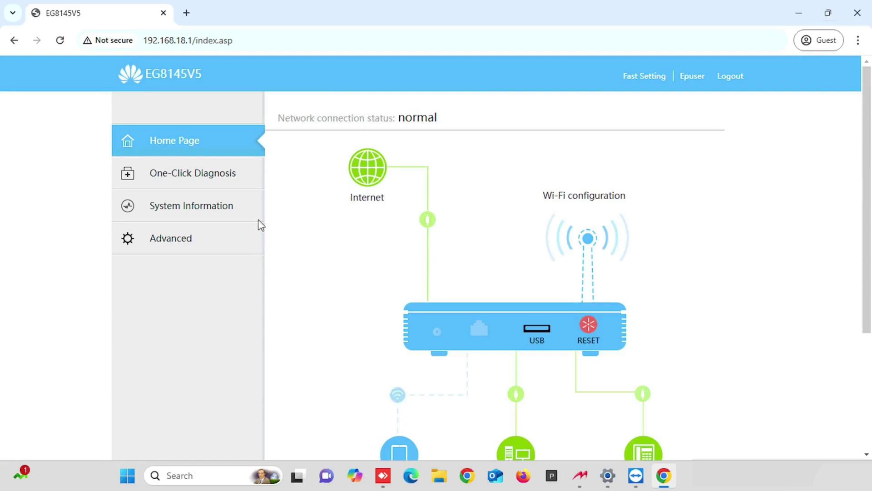
Go to Advanced > WLAN > 2.4G Basic Network Settings
{"action": "left_click", "coordinate": [168, 244]}
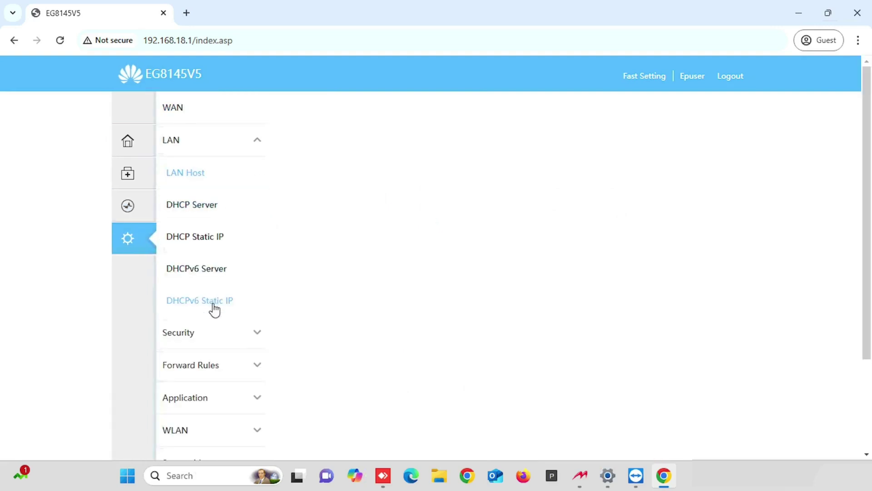
{"action": "scroll", "coordinate": [214, 308], "scroll_direction": "down", "scroll_amount": 3}
{"action": "left_click", "coordinate": [215, 308]}
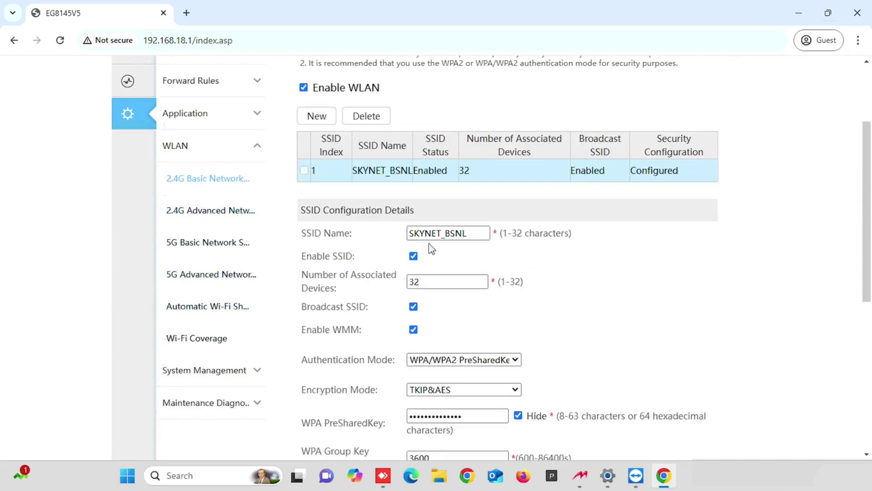
Replace the SSID name SKYNET_BSNL with 'NewName'
{"action": "left_click", "coordinate": [474, 231]}
{"action": "left_click_drag", "start_coordinate": [474, 231], "coordinate": [400, 236]}
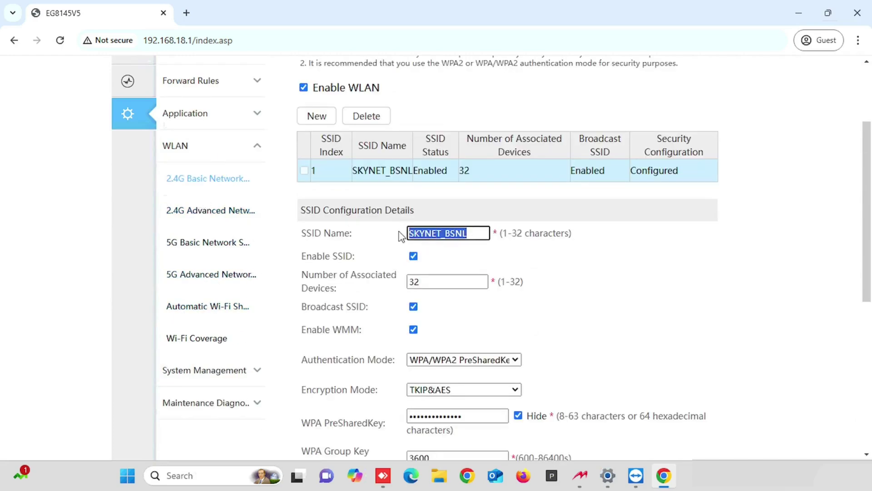
{"action": "scroll", "coordinate": [381, 241], "scroll_direction": "down", "scroll_amount": 2}
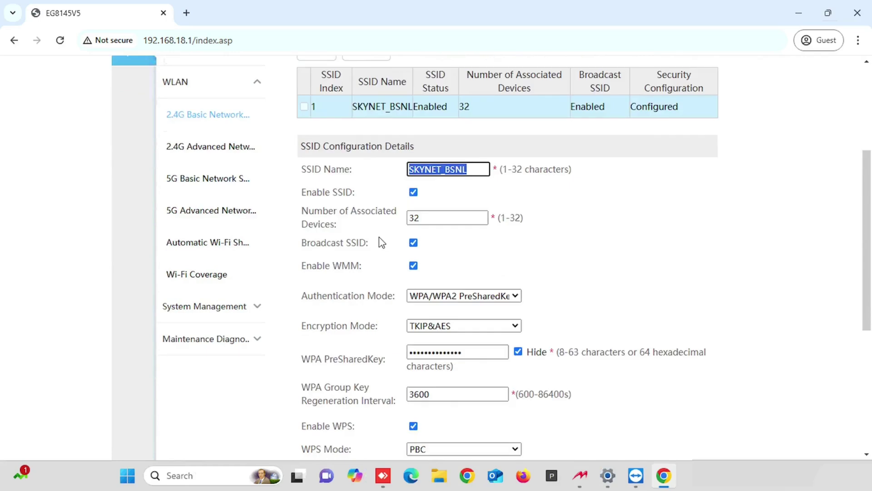
{"action": "left_click", "coordinate": [479, 169]}
{"action": "left_click_drag", "start_coordinate": [480, 169], "coordinate": [406, 177]}
{"action": "type", "text": "New"}
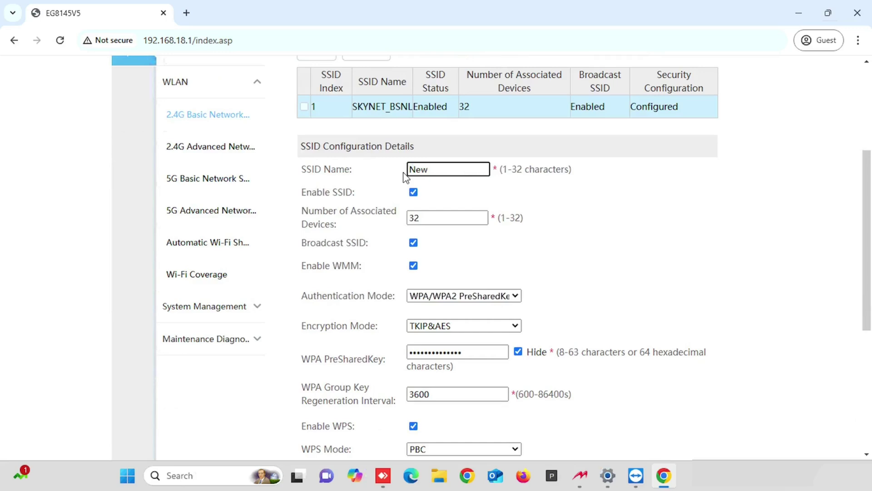
{"action": "type", "text": "Naem"}
{"action": "key", "text": "BackSpace"}
{"action": "key", "text": "BackSpace"}
{"action": "type", "text": "me"}
{"action": "left_click", "coordinate": [477, 352]}
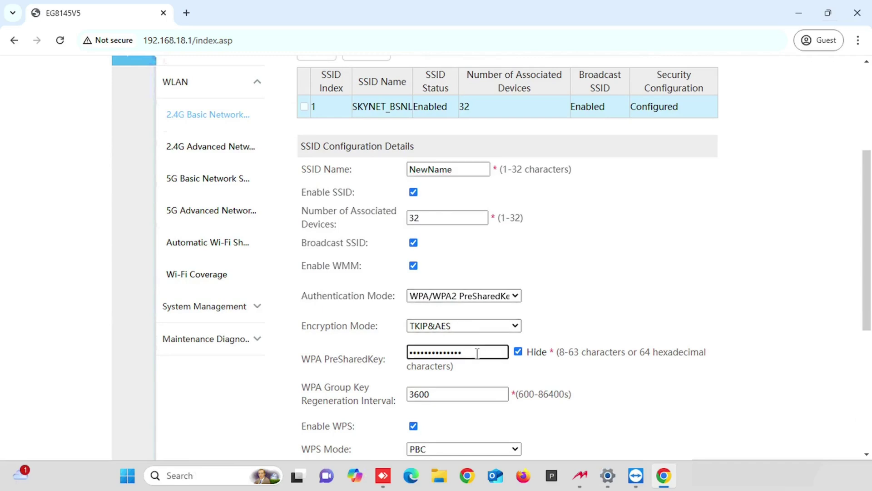
Show the WPA PreSharedKey in plain text and overwrite it with test characters
{"action": "left_click_drag", "start_coordinate": [469, 354], "coordinate": [386, 353]}
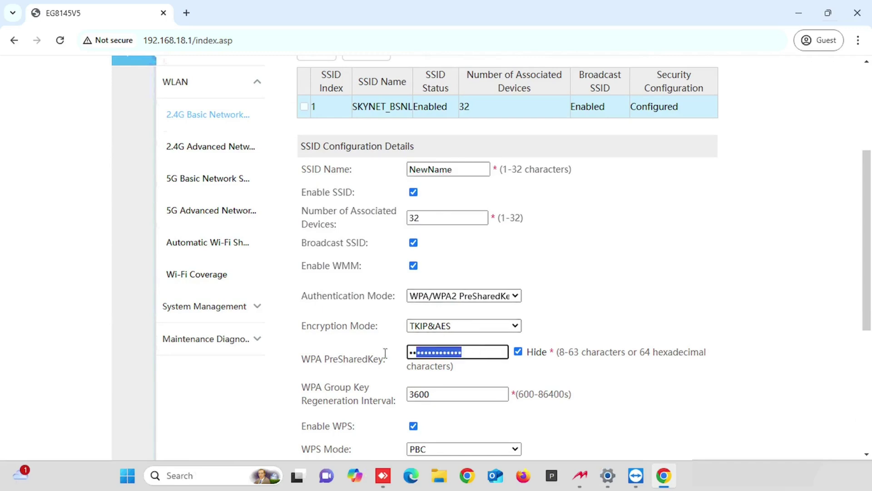
{"action": "left_click", "coordinate": [518, 352]}
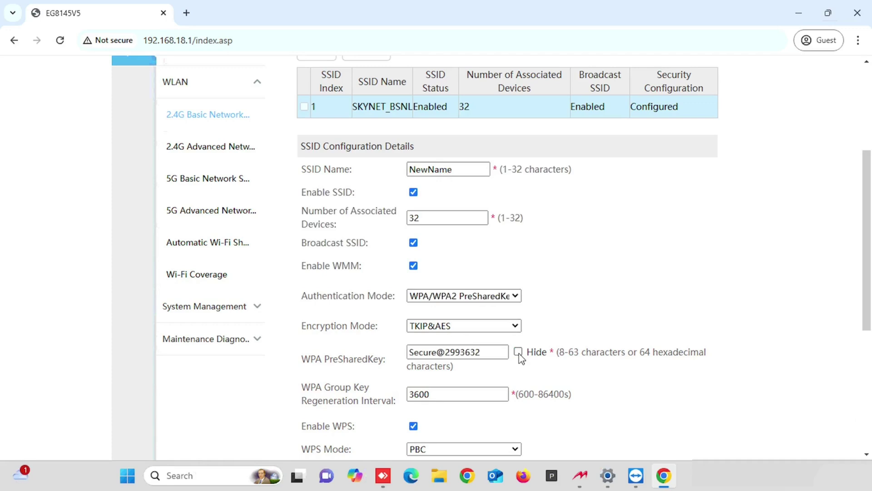
{"action": "left_click", "coordinate": [518, 352]}
{"action": "left_click", "coordinate": [477, 353]}
{"action": "double_click", "coordinate": [477, 353]}
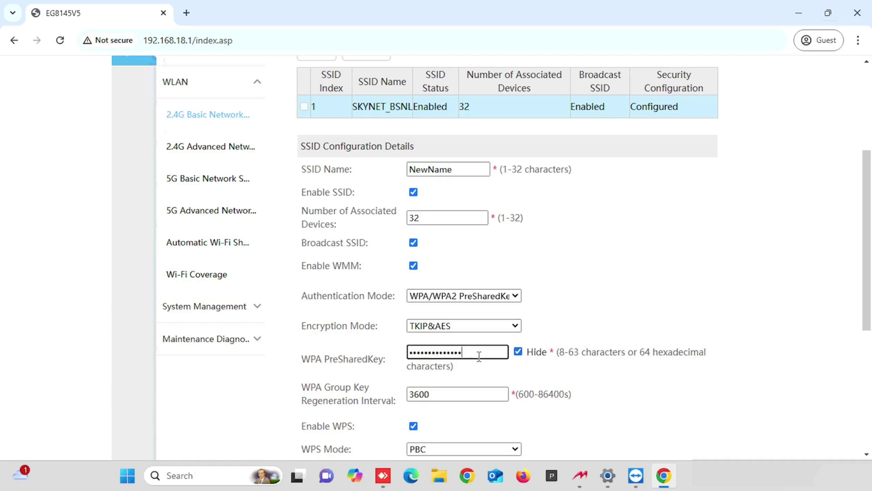
{"action": "left_click", "coordinate": [517, 352]}
{"action": "left_click_drag", "start_coordinate": [482, 354], "coordinate": [400, 361]}
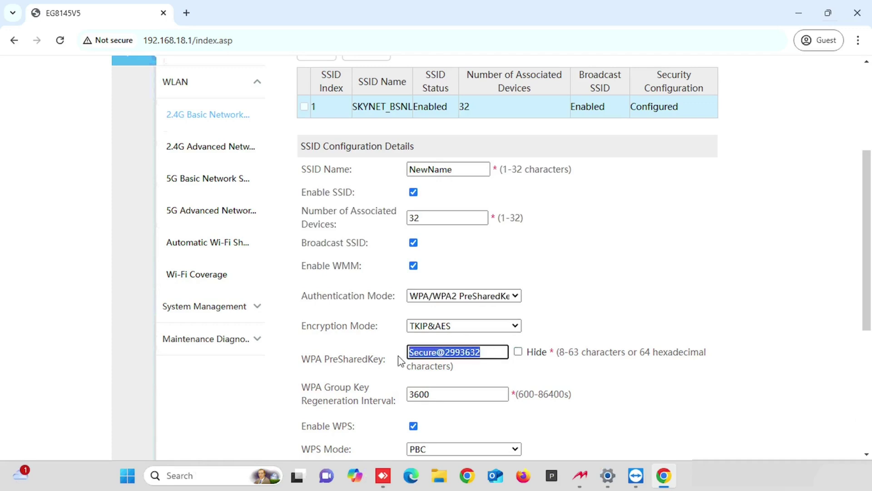
{"action": "type", "text": "sfd"}
Cancel the unsaved 2.4G changes and re-tick Hide to mask the key
{"action": "scroll", "coordinate": [535, 350], "scroll_direction": "down", "scroll_amount": 1}
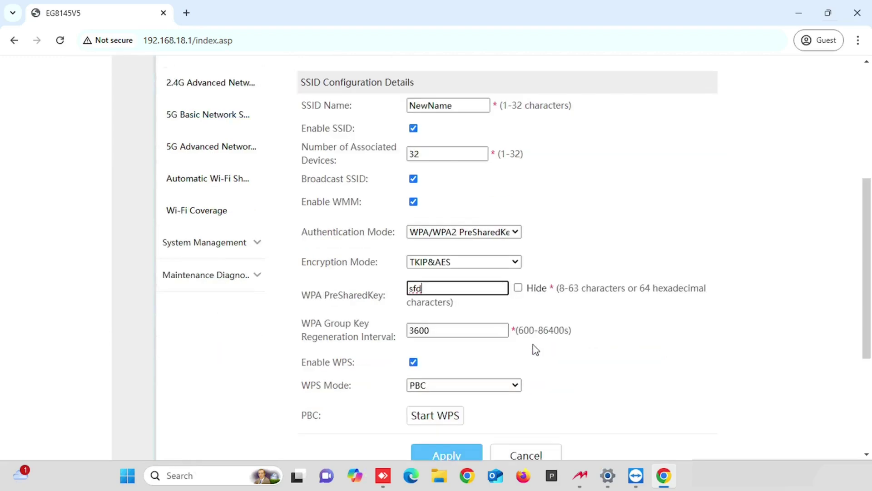
{"action": "scroll", "coordinate": [536, 352], "scroll_direction": "up", "scroll_amount": 1}
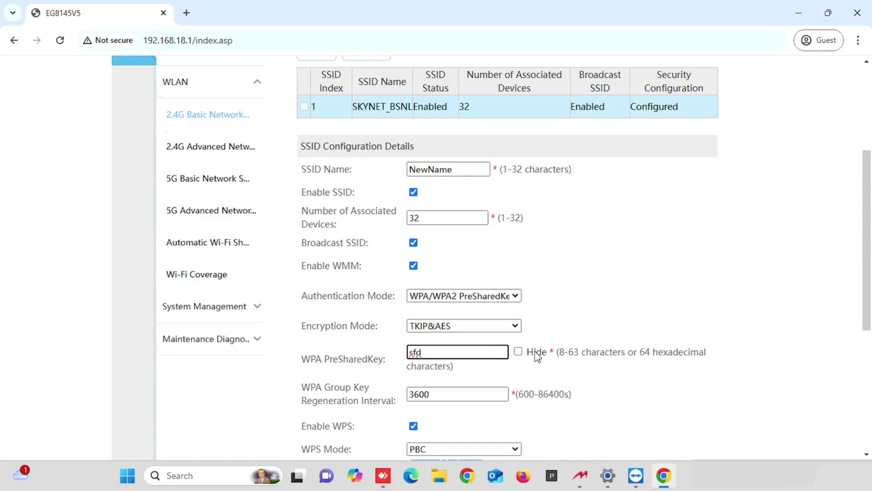
{"action": "scroll", "coordinate": [555, 345], "scroll_direction": "down", "scroll_amount": 2}
{"action": "left_click", "coordinate": [553, 397]}
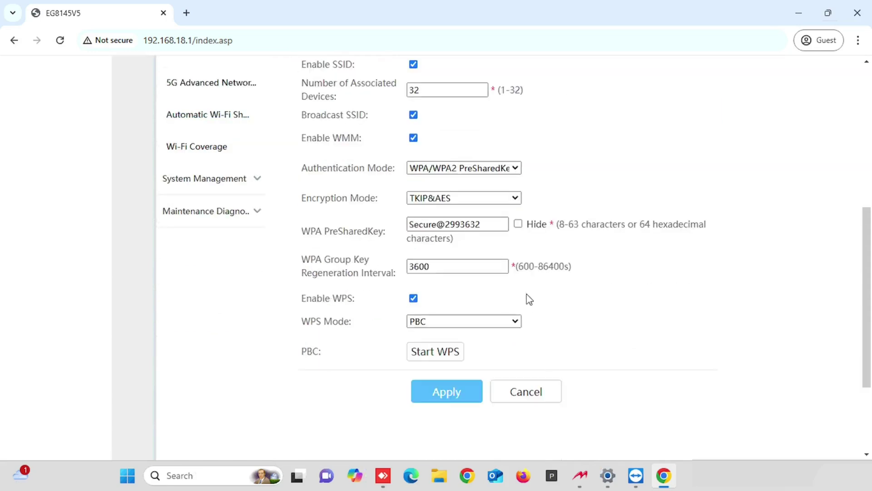
{"action": "scroll", "coordinate": [525, 295], "scroll_direction": "up", "scroll_amount": 1}
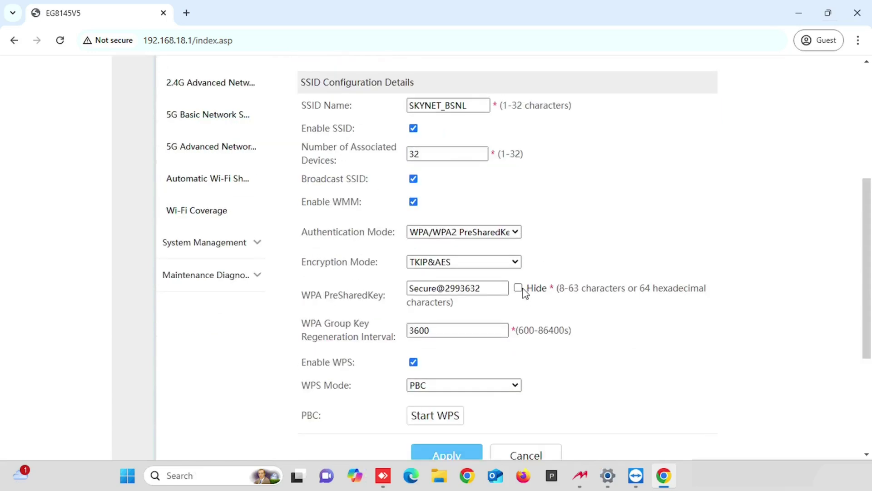
{"action": "left_click", "coordinate": [518, 288]}
{"action": "scroll", "coordinate": [531, 293], "scroll_direction": "down", "scroll_amount": 1}
{"action": "scroll", "coordinate": [533, 306], "scroll_direction": "up", "scroll_amount": 4}
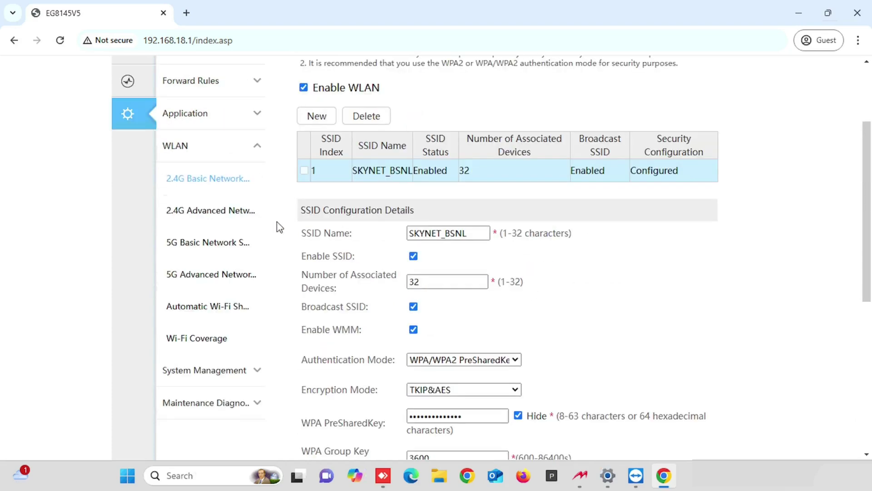
View the 2.4G Advanced settings, then the 5G Basic settings for SKYNET_BSNL-5G
{"action": "left_click", "coordinate": [235, 215]}
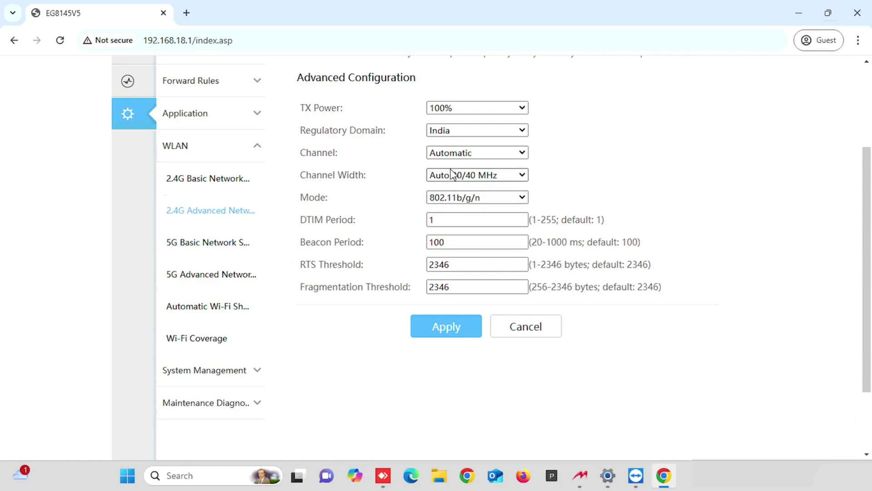
{"action": "left_click", "coordinate": [237, 246]}
{"action": "scroll", "coordinate": [351, 274], "scroll_direction": "down", "scroll_amount": 3}
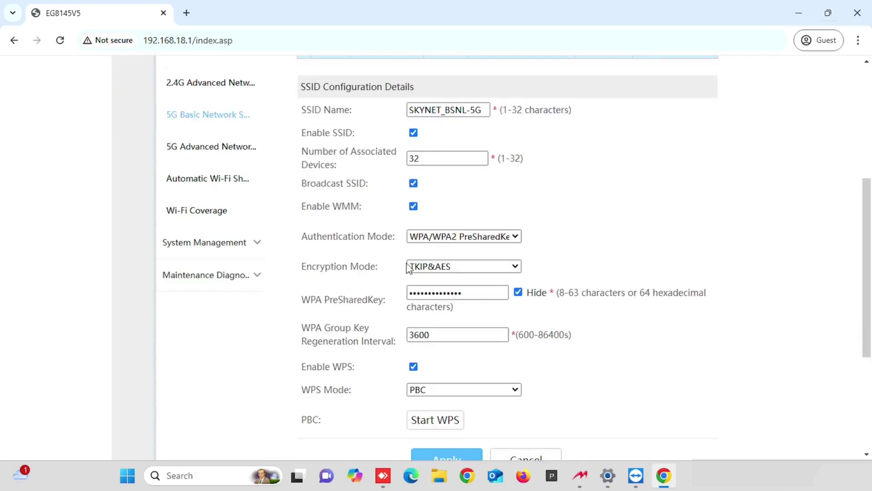
{"action": "scroll", "coordinate": [351, 275], "scroll_direction": "down", "scroll_amount": 1}
{"action": "left_click", "coordinate": [376, 231]}
{"action": "scroll", "coordinate": [376, 231], "scroll_direction": "up", "scroll_amount": 1}
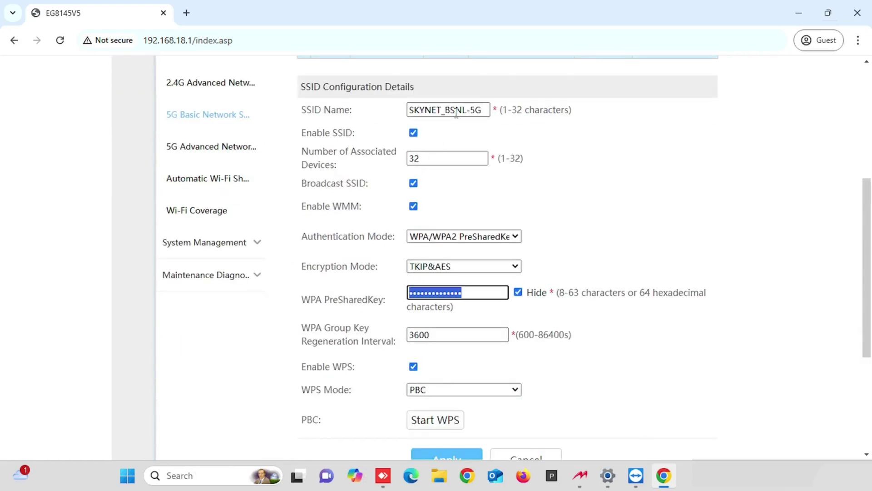
{"action": "scroll", "coordinate": [535, 409], "scroll_direction": "down", "scroll_amount": 1}
{"action": "scroll", "coordinate": [279, 255], "scroll_direction": "up", "scroll_amount": 4}
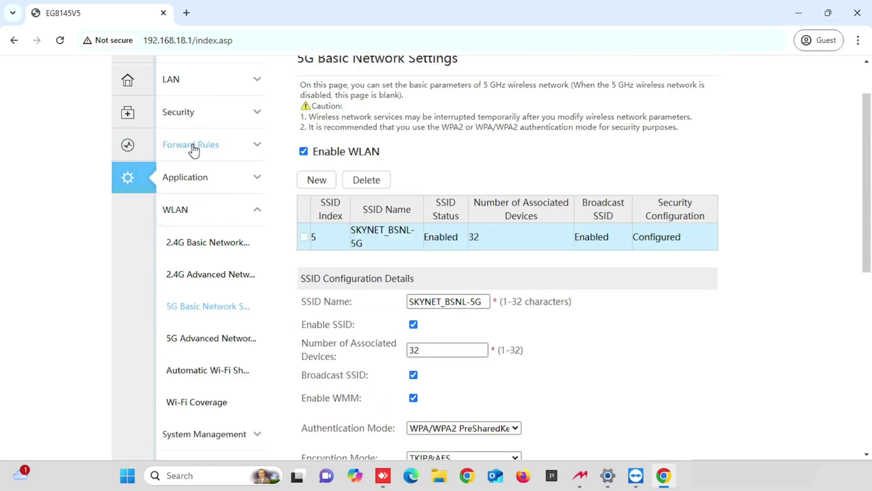
{"action": "scroll", "coordinate": [247, 185], "scroll_direction": "up", "scroll_amount": 1}
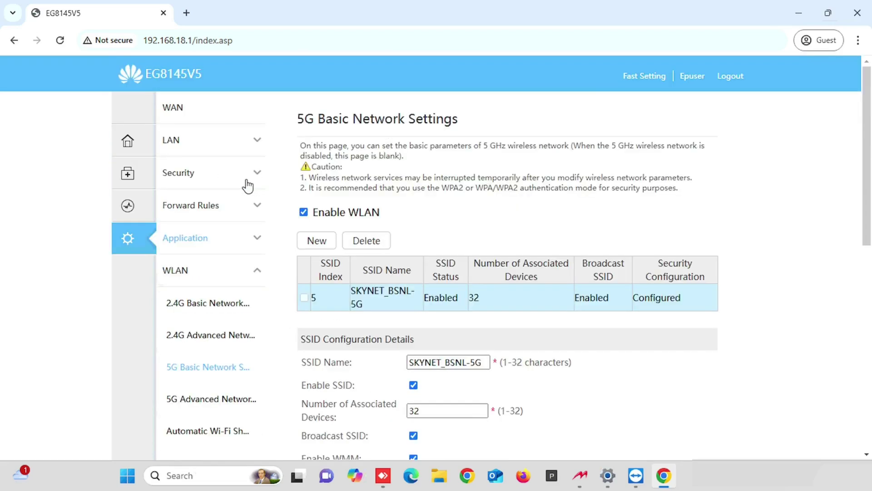
Create an enabled DMZ entry on WAN 1_INTERNET_R_VID_276 for host 192.168.18.3
{"action": "left_click", "coordinate": [214, 208]}
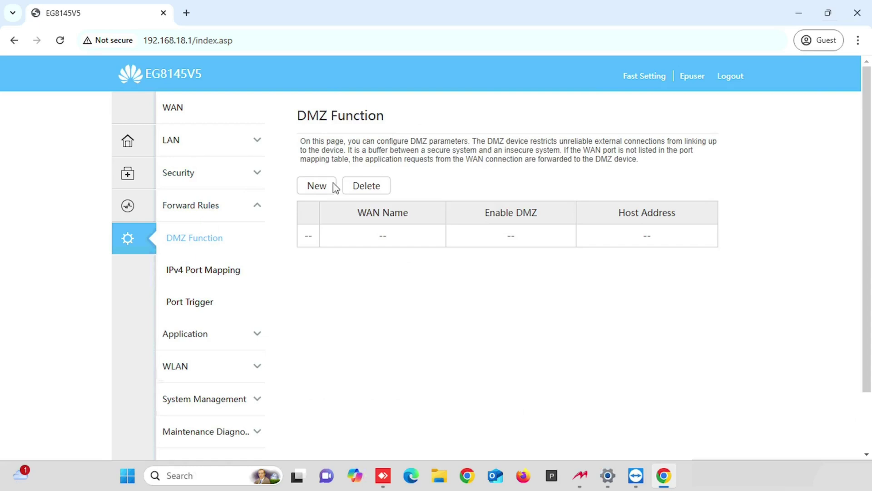
{"action": "left_click", "coordinate": [333, 186]}
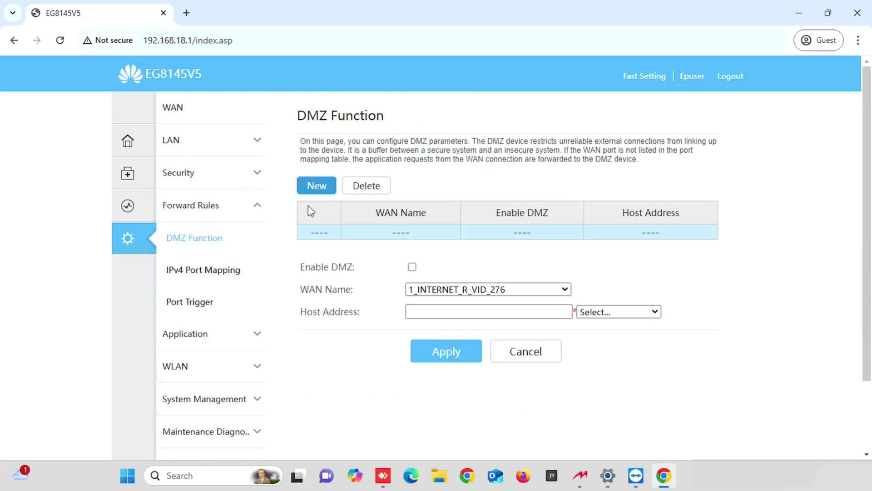
{"action": "left_click", "coordinate": [412, 268]}
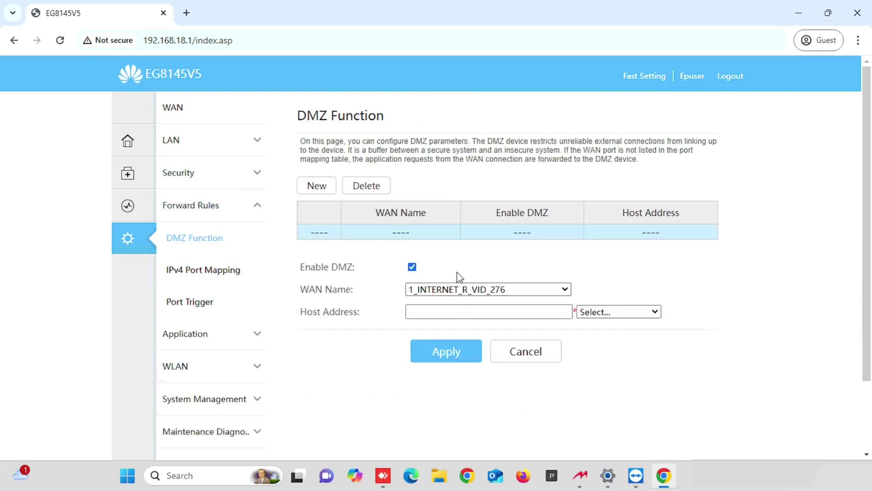
{"action": "left_click", "coordinate": [470, 292]}
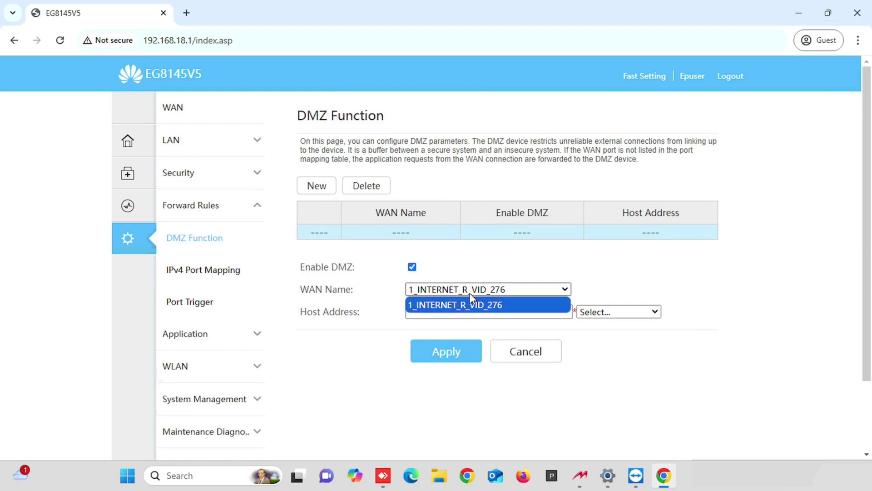
{"action": "left_click", "coordinate": [472, 301]}
{"action": "left_click", "coordinate": [450, 307]}
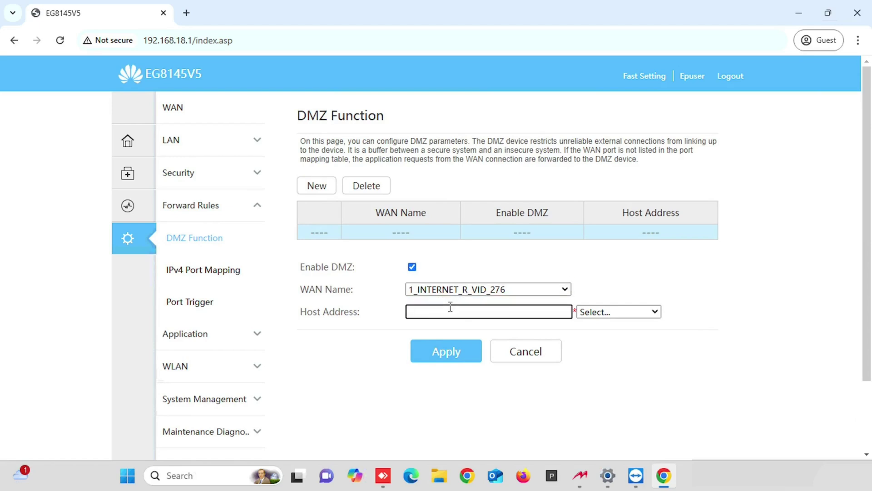
{"action": "type", "text": "192.168.18.3"}
Apply the DMZ entry for 192.168.18.3, then delete it and confirm with OK
{"action": "left_click", "coordinate": [440, 360]}
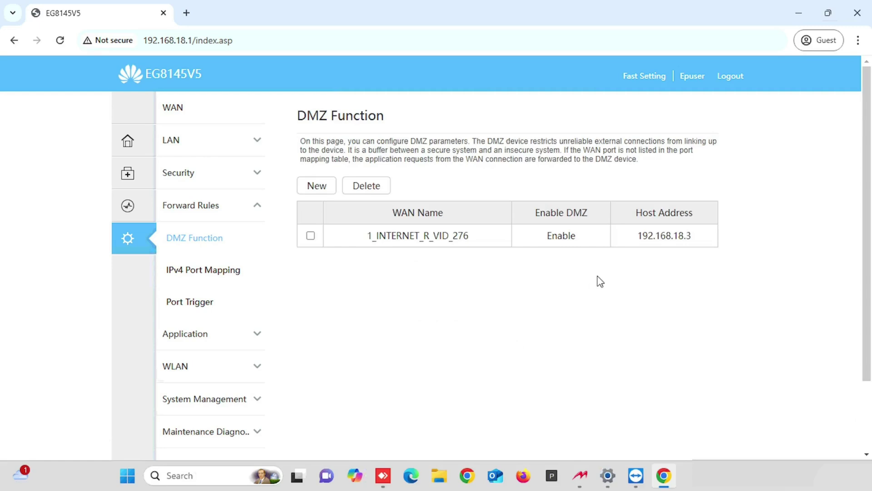
{"action": "left_click", "coordinate": [311, 235]}
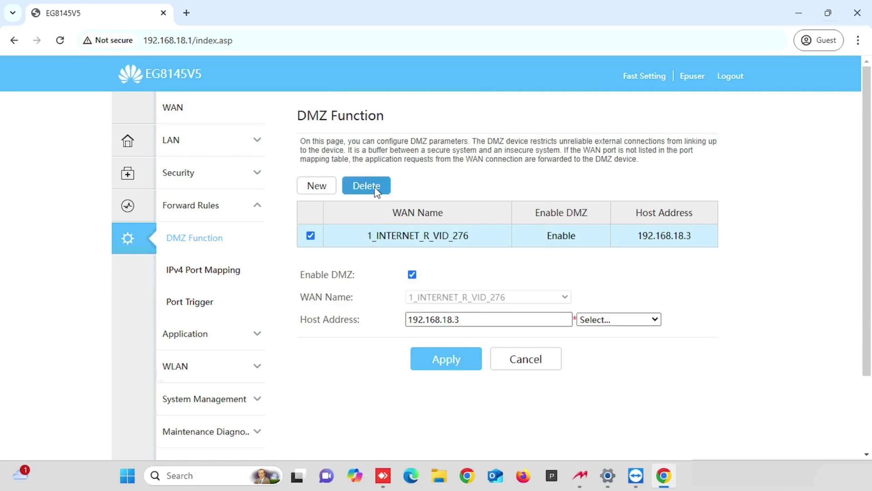
{"action": "left_click", "coordinate": [377, 190]}
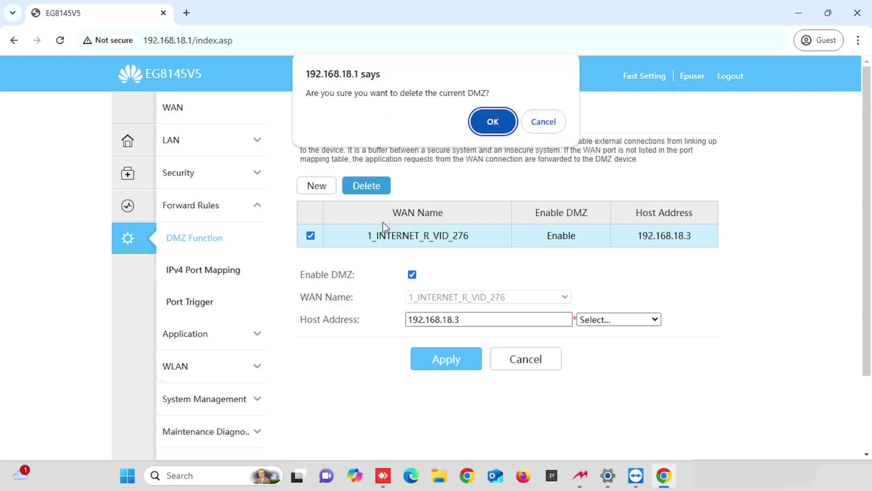
{"action": "left_click", "coordinate": [495, 121]}
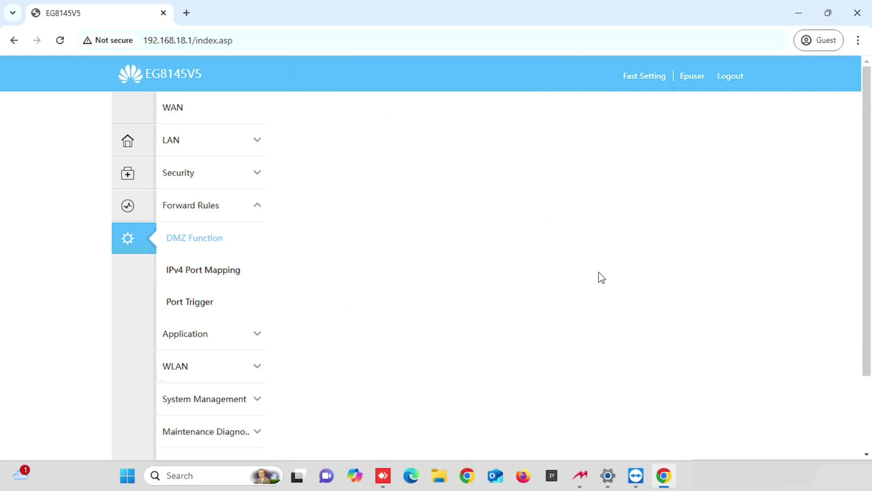
Start a new IPv4 port mapping entry using the Mail (SMTP) application preset
{"action": "left_click", "coordinate": [230, 272]}
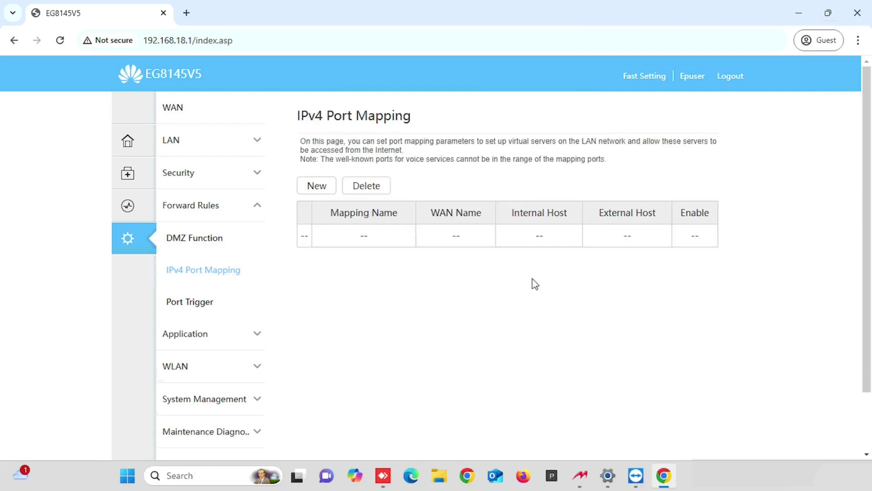
{"action": "left_click", "coordinate": [317, 186]}
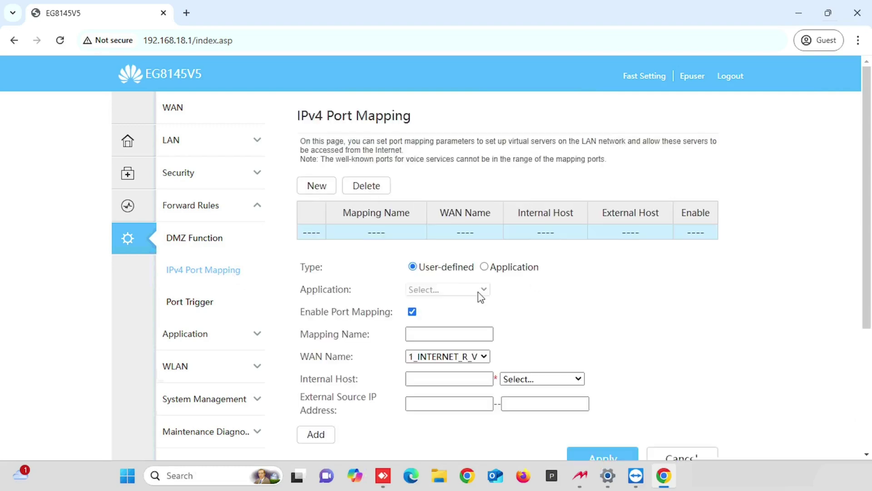
{"action": "left_click", "coordinate": [485, 267]}
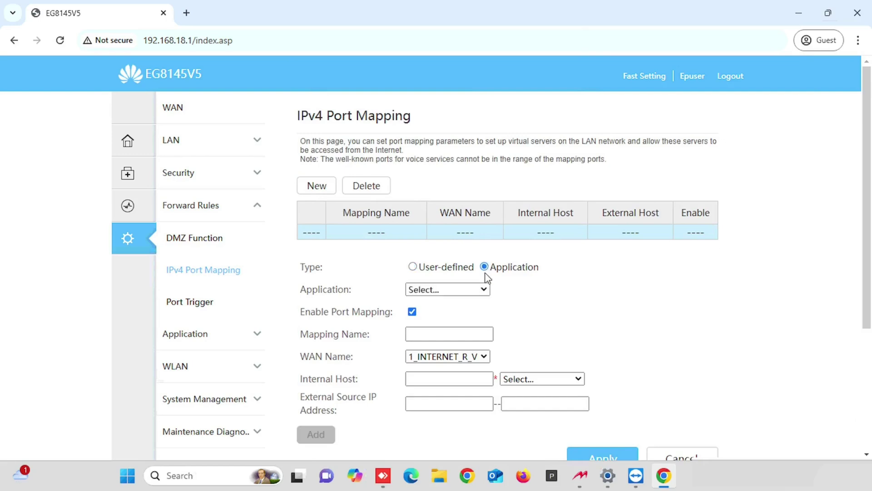
{"action": "left_click", "coordinate": [483, 289]}
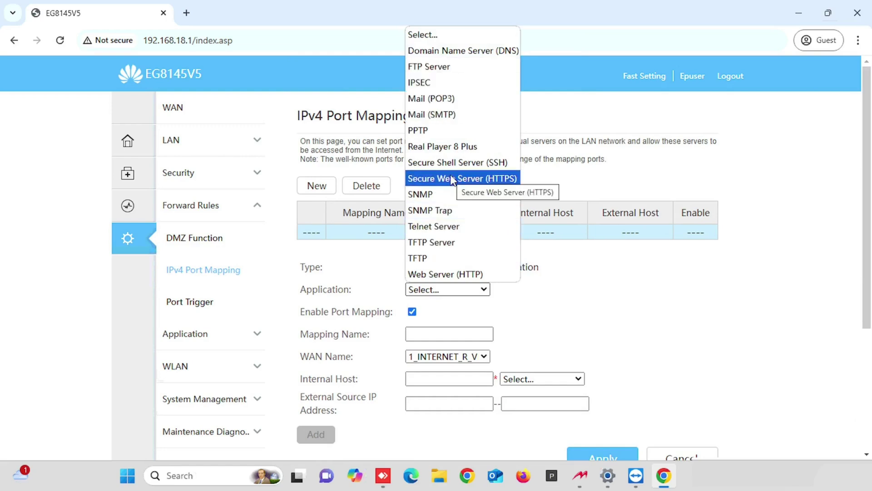
{"action": "left_click", "coordinate": [440, 116]}
{"action": "scroll", "coordinate": [432, 302], "scroll_direction": "down", "scroll_amount": 1}
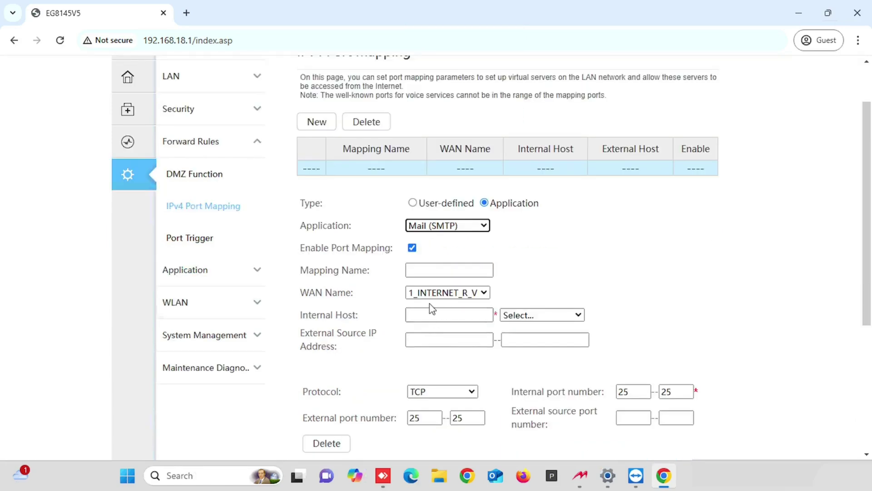
{"action": "scroll", "coordinate": [420, 269], "scroll_direction": "up", "scroll_amount": 1}
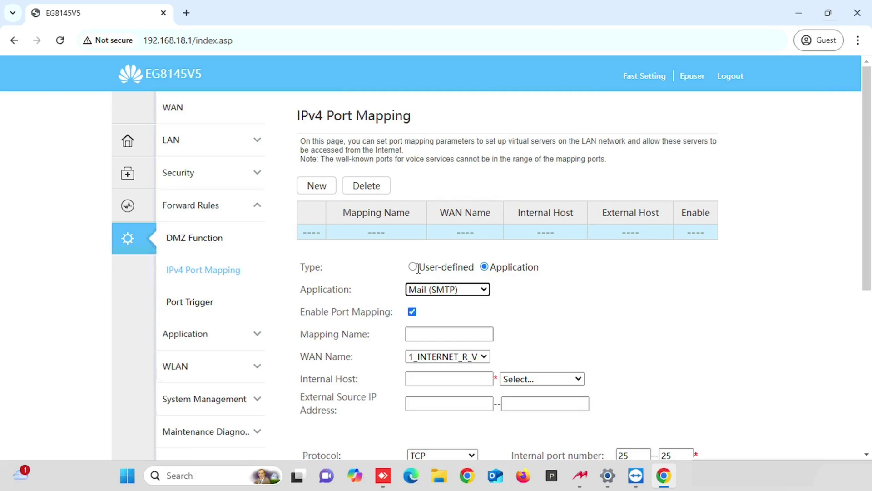
Switch the entry back to User-defined and remove the preset port row
{"action": "left_click", "coordinate": [413, 267]}
{"action": "scroll", "coordinate": [415, 268], "scroll_direction": "down", "scroll_amount": 1}
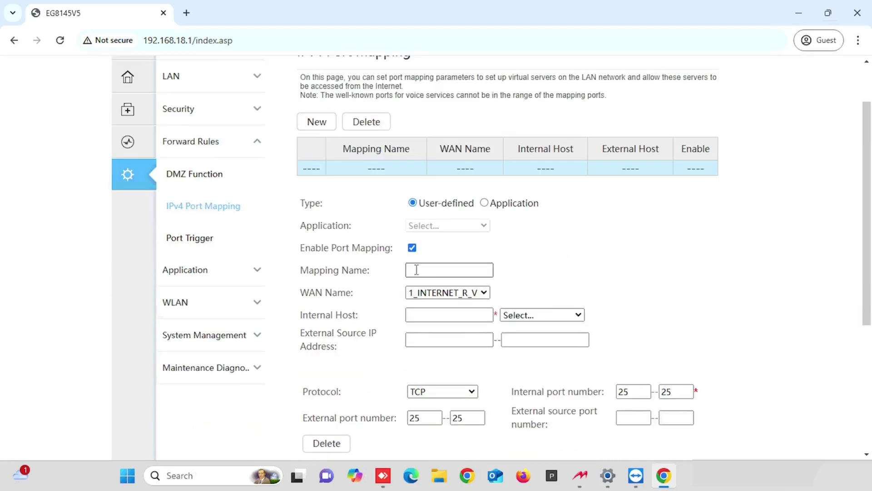
{"action": "scroll", "coordinate": [404, 284], "scroll_direction": "up", "scroll_amount": 1}
{"action": "scroll", "coordinate": [403, 287], "scroll_direction": "down", "scroll_amount": 1}
{"action": "left_click", "coordinate": [327, 443]}
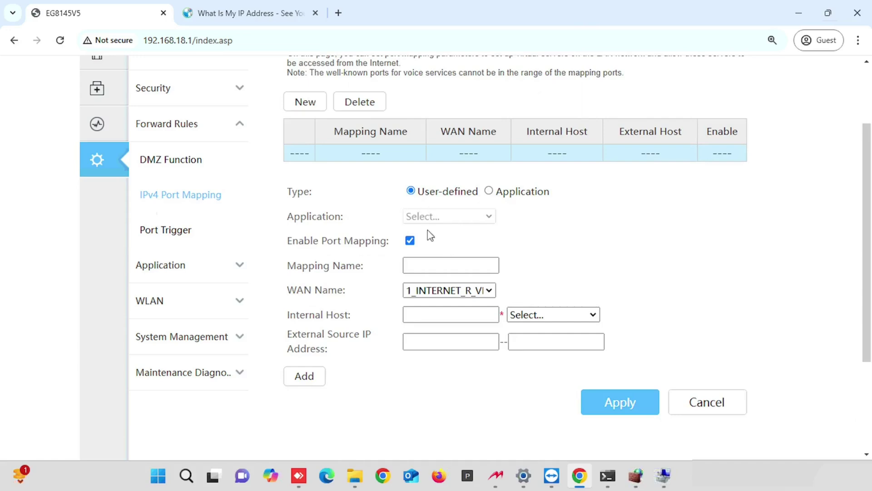
Enter mapping name 'name' and internal host 192.168.18.202
{"action": "left_click", "coordinate": [427, 263]}
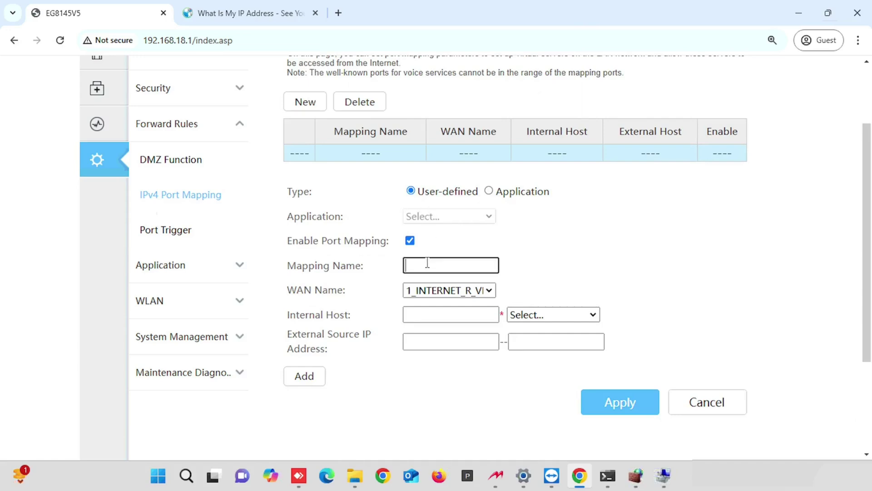
{"action": "type", "text": "name"}
{"action": "key", "text": "Tab"}
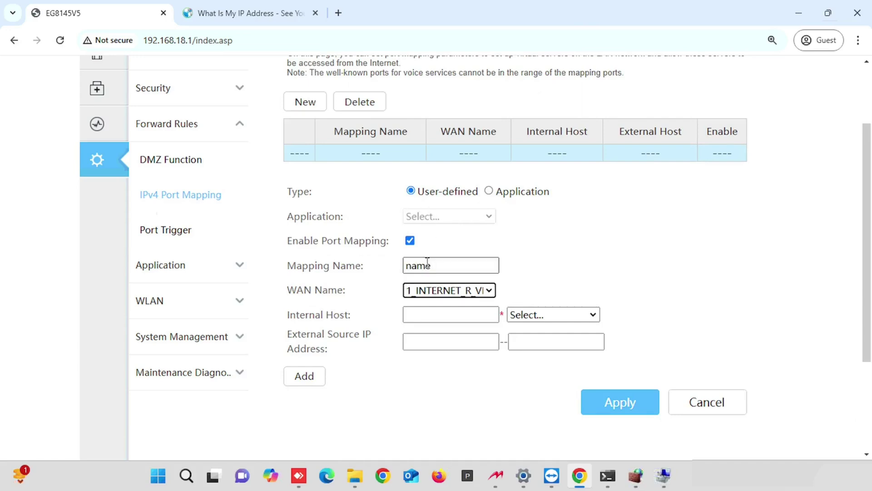
{"action": "key", "text": "Tab"}
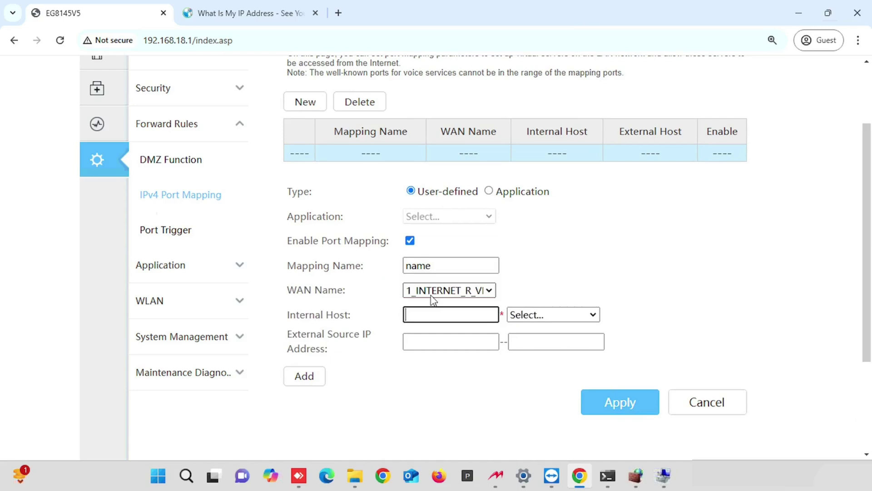
{"action": "type", "text": "192.168.18.202"}
{"action": "key", "text": "Tab"}
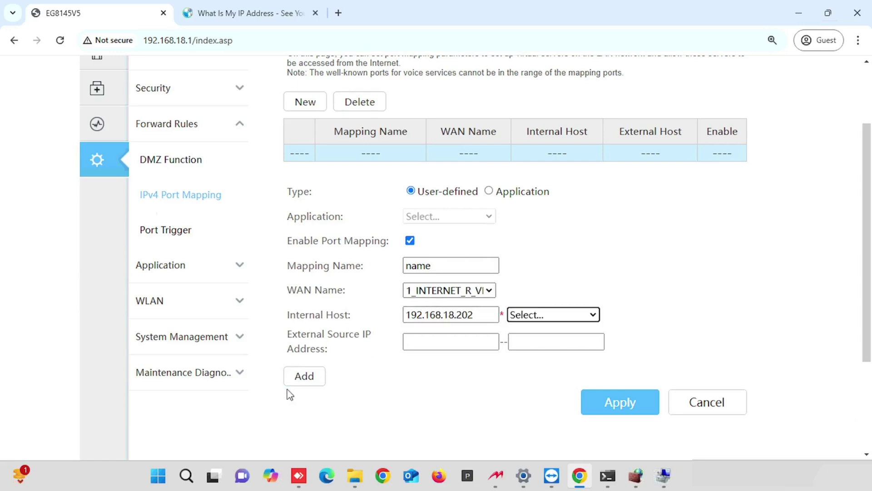
{"action": "left_click", "coordinate": [298, 391]}
Add a protocol and port row with TCP as the protocol
{"action": "scroll", "coordinate": [309, 375], "scroll_direction": "down", "scroll_amount": 1}
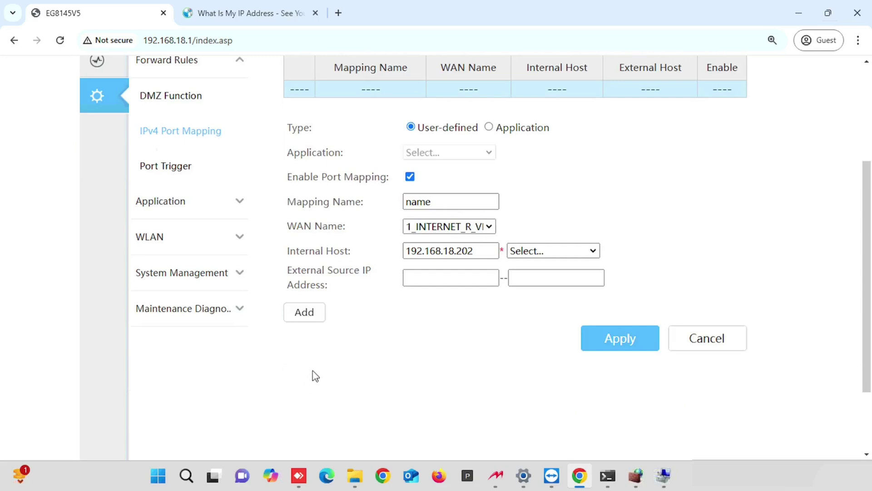
{"action": "left_click", "coordinate": [306, 313]}
{"action": "left_click", "coordinate": [557, 253]}
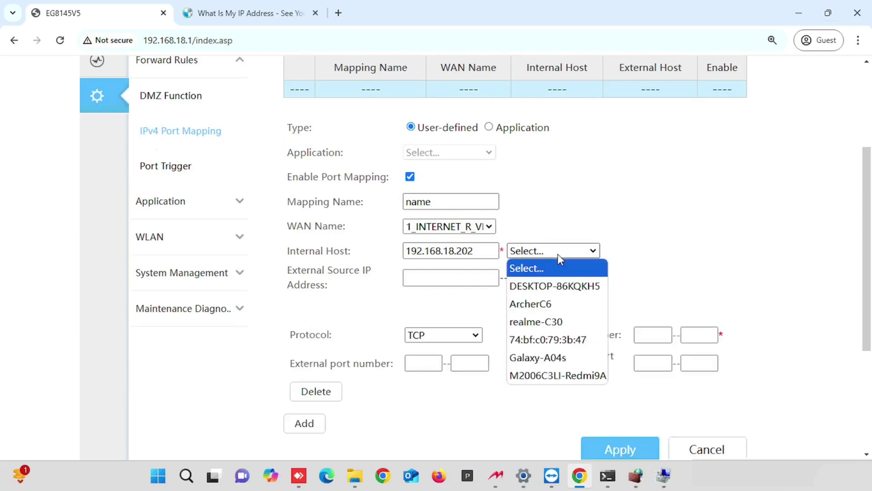
{"action": "left_click", "coordinate": [559, 255]}
{"action": "left_click", "coordinate": [651, 233]}
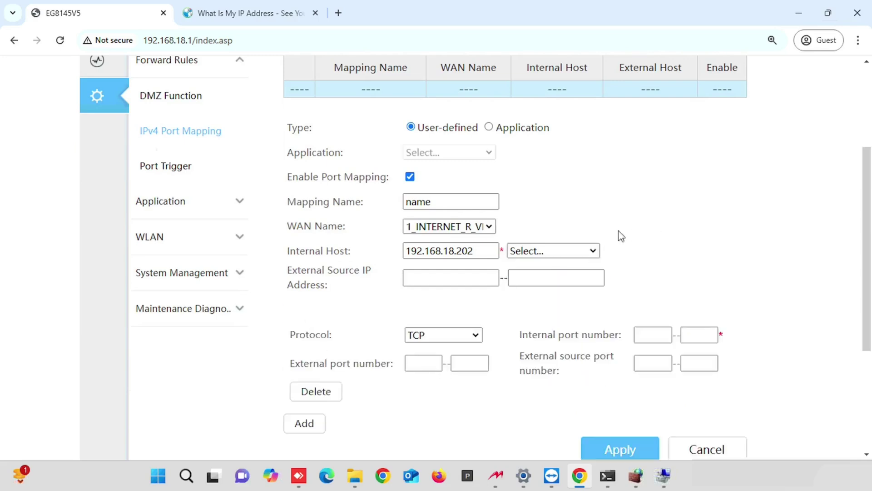
{"action": "left_click", "coordinate": [445, 335]}
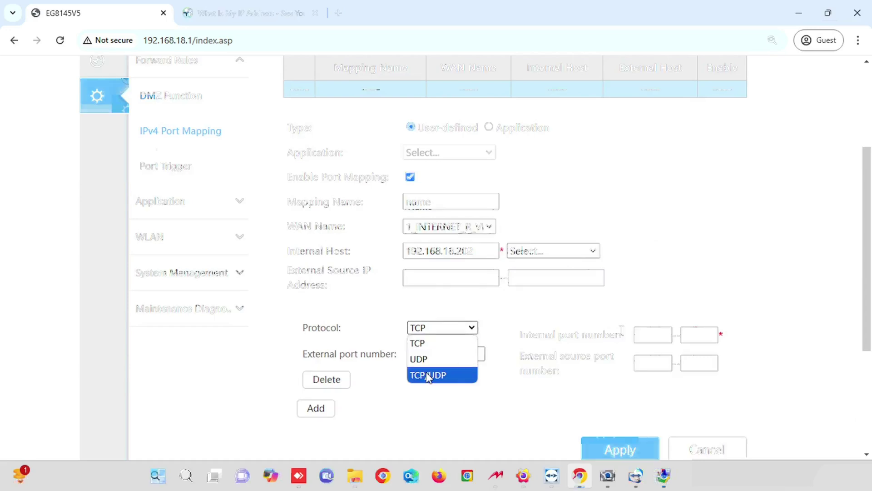
{"action": "left_click", "coordinate": [428, 348]}
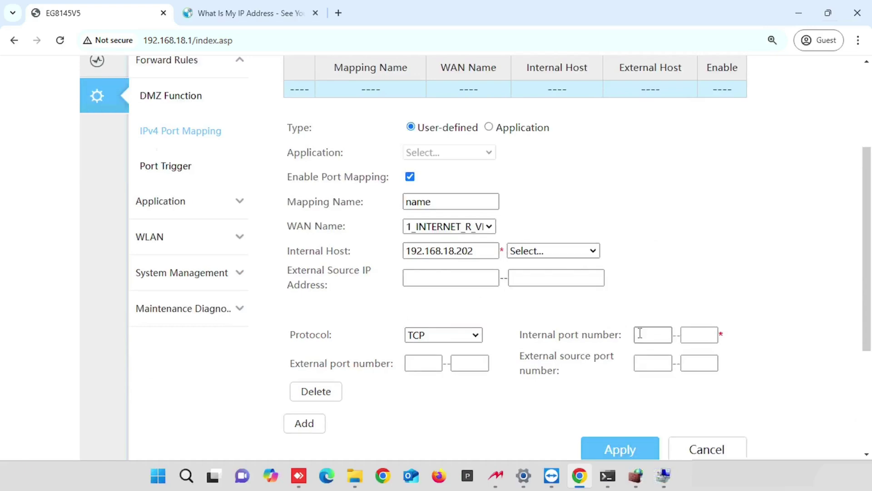
Set the row's internal ports to 80–89 and external ports to 80–89
{"action": "left_click", "coordinate": [642, 335]}
{"action": "type", "text": "338"}
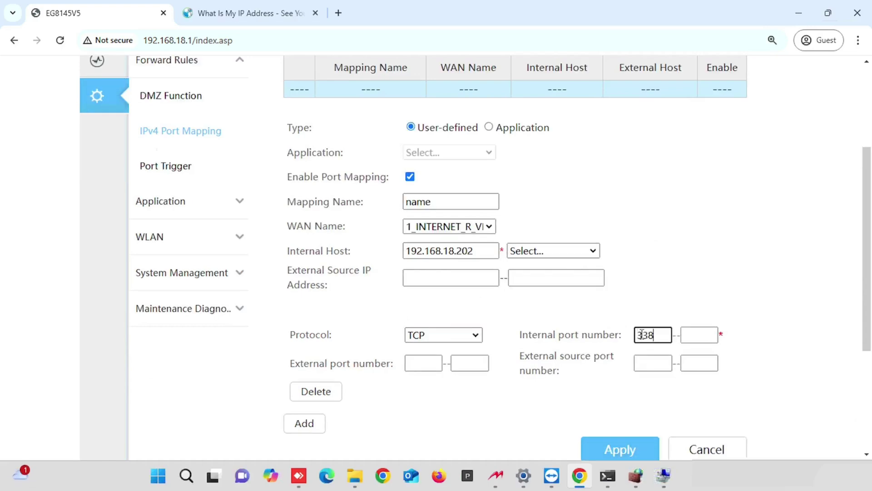
{"action": "key", "text": "BackSpace"}
{"action": "key", "text": "BackSpace"}
{"action": "key", "text": "BackSpace"}
{"action": "type", "text": "80"}
{"action": "key", "text": "Tab"}
{"action": "type", "text": "8"}
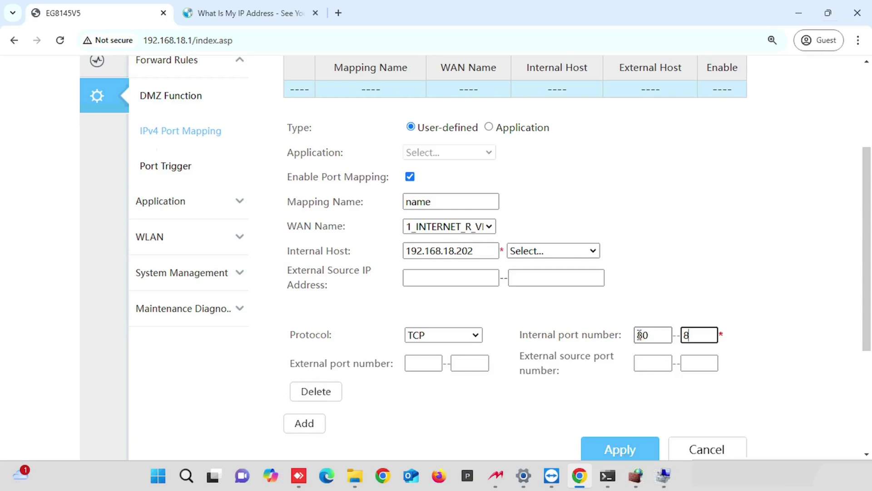
{"action": "type", "text": "9"}
{"action": "left_click", "coordinate": [424, 363]}
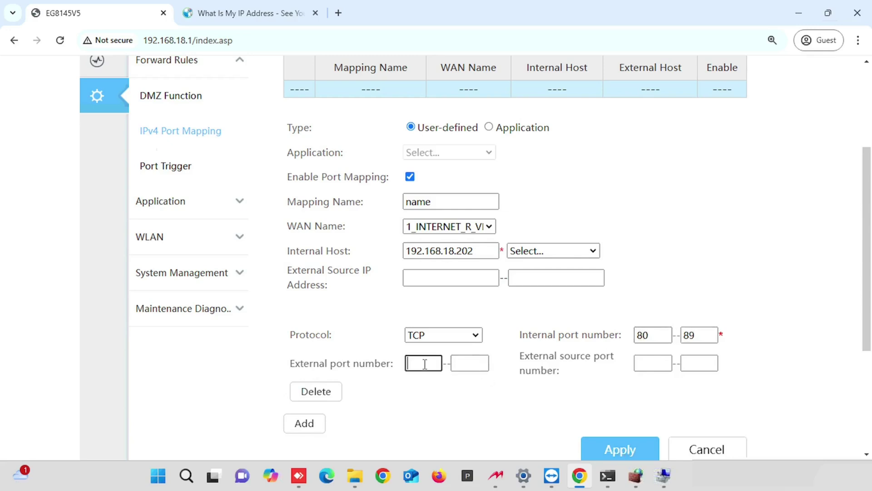
{"action": "type", "text": "80"}
{"action": "key", "text": "Tab"}
{"action": "type", "text": "89"}
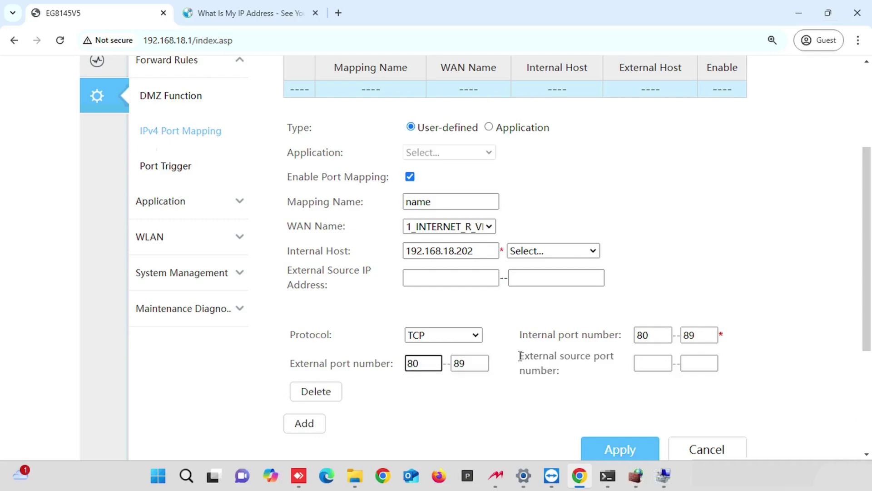
{"action": "left_click_drag", "start_coordinate": [520, 356], "coordinate": [579, 370]}
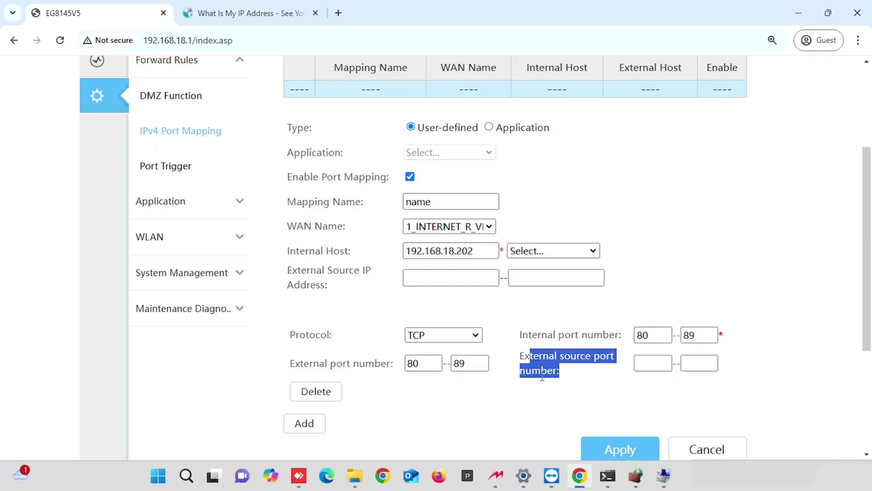
{"action": "left_click", "coordinate": [485, 401]}
{"action": "scroll", "coordinate": [484, 401], "scroll_direction": "down", "scroll_amount": 1}
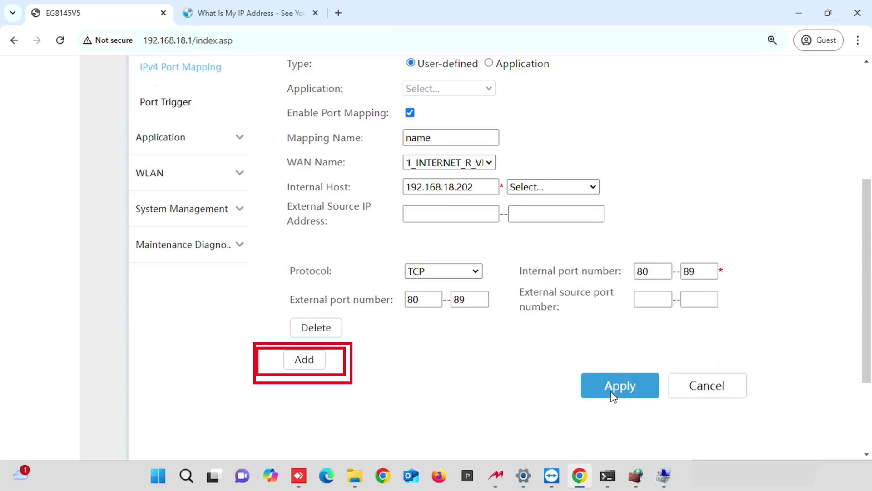
Apply the port mapping rule 'name', then delete it and confirm with OK
{"action": "left_click", "coordinate": [612, 393]}
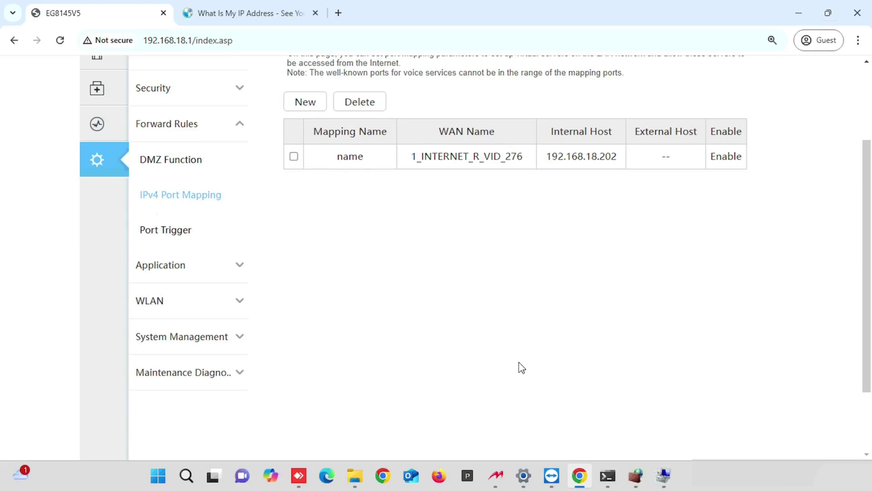
{"action": "scroll", "coordinate": [522, 367], "scroll_direction": "up", "scroll_amount": 2}
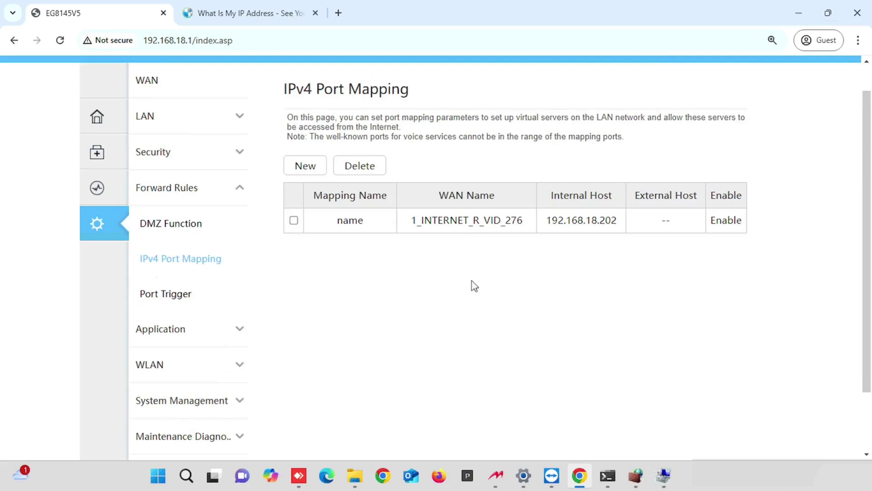
{"action": "left_click", "coordinate": [294, 221]}
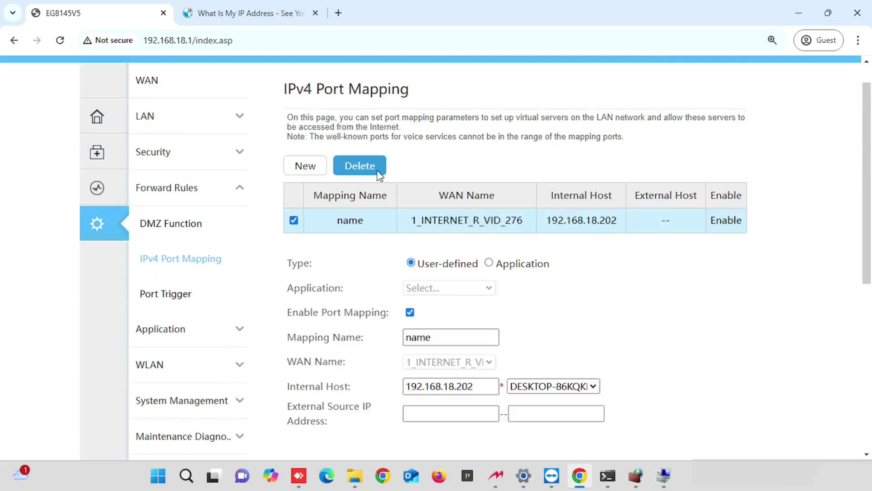
{"action": "left_click", "coordinate": [361, 167]}
{"action": "left_click", "coordinate": [504, 138]}
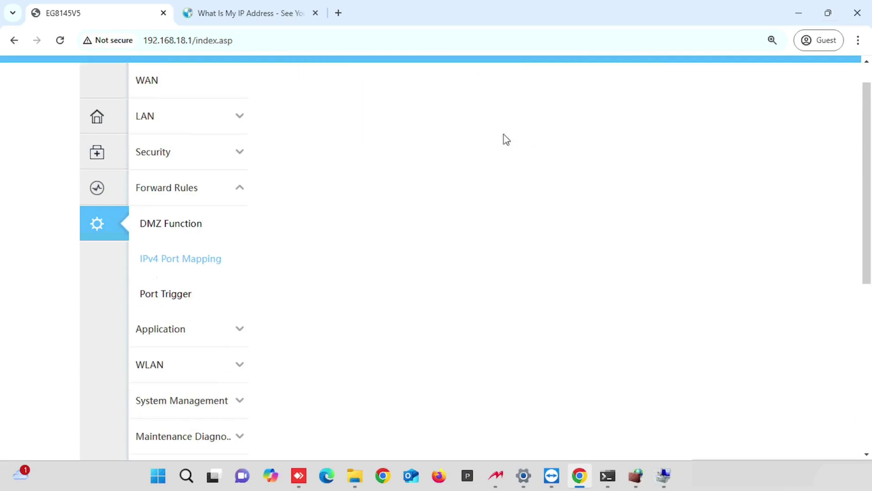